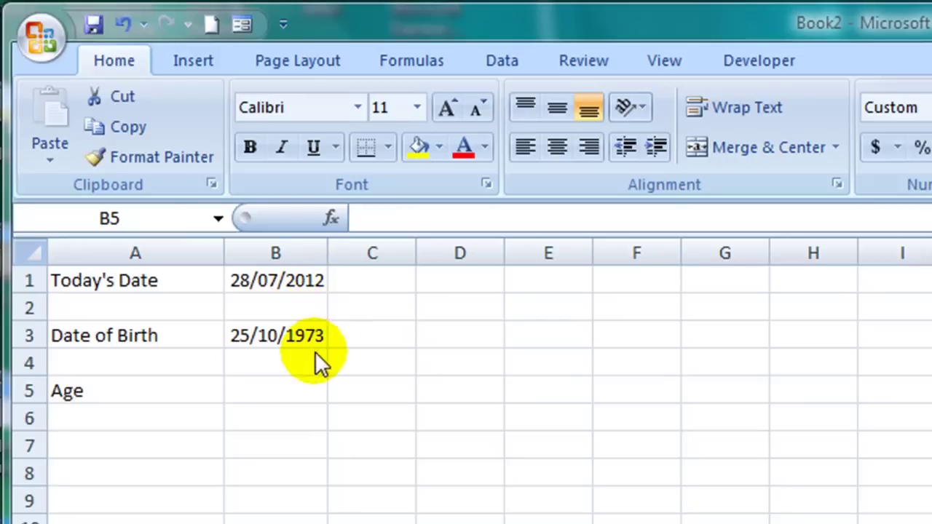
- Enter =(B1-B3)/365.25 in B5 to compute the age, showing 39
click(280, 387)
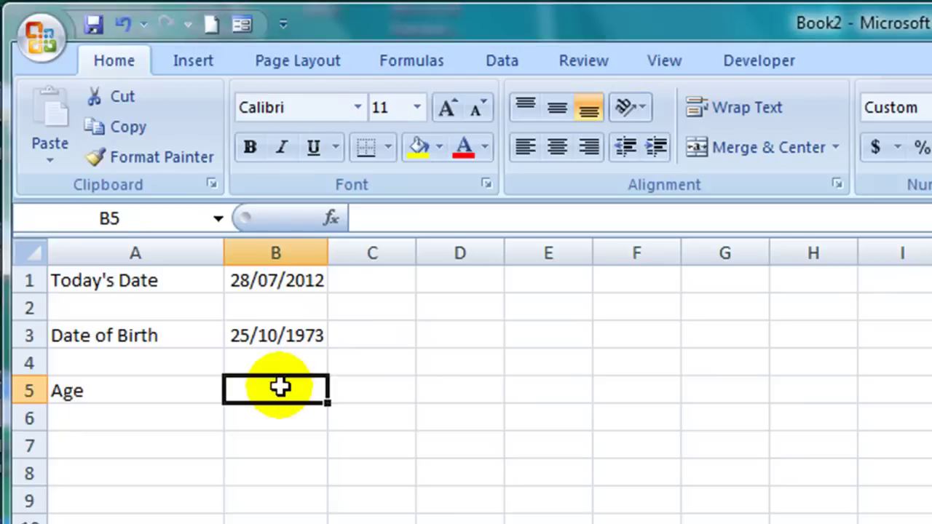
text(=()
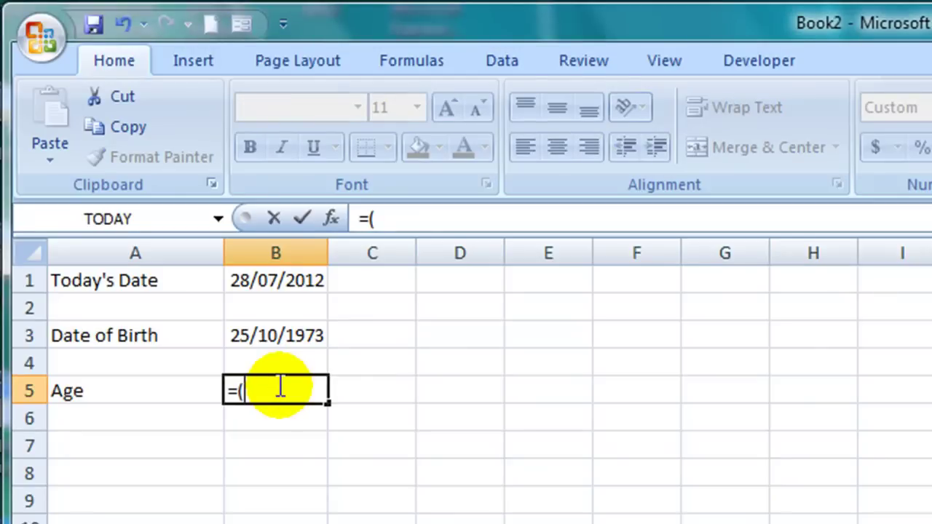
click(280, 286)
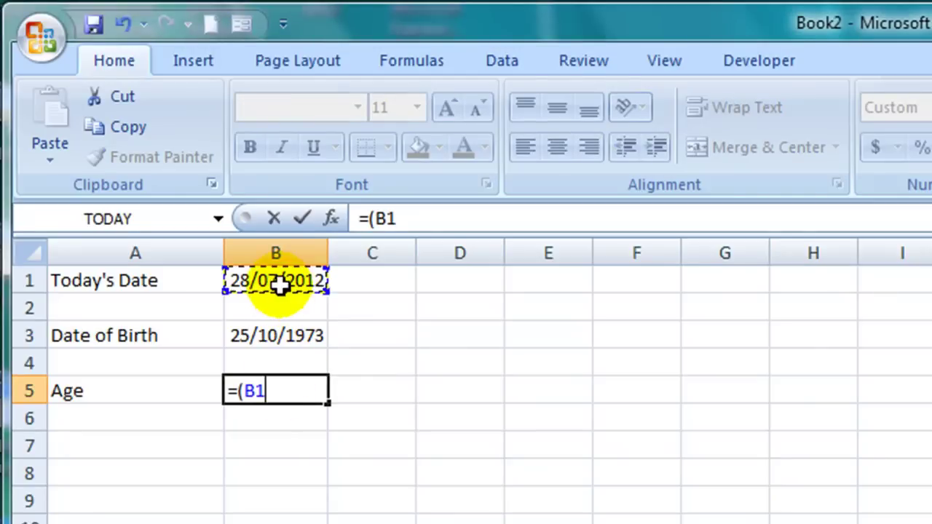
text(-)
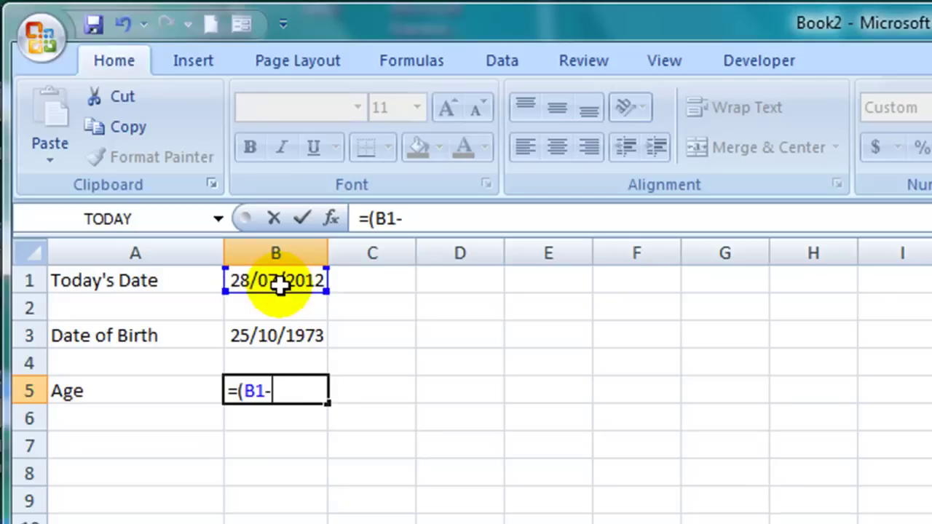
click(297, 335)
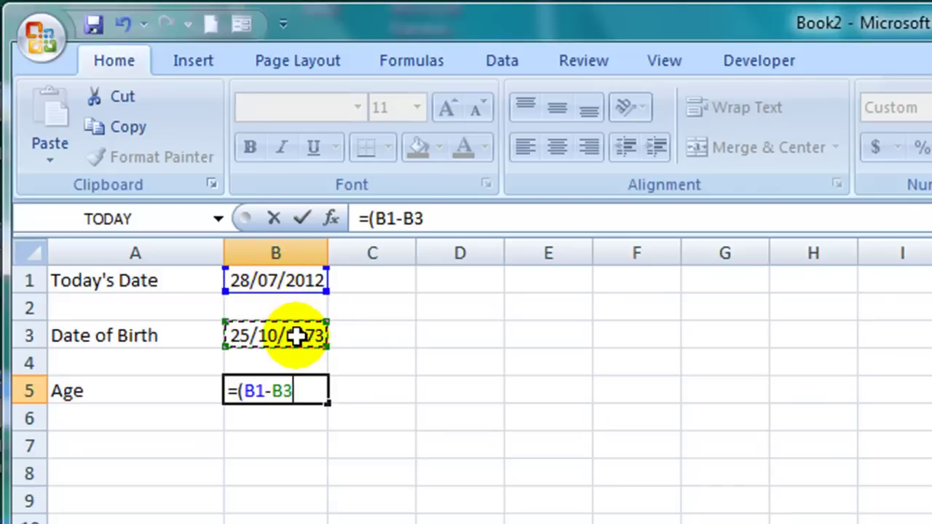
text())
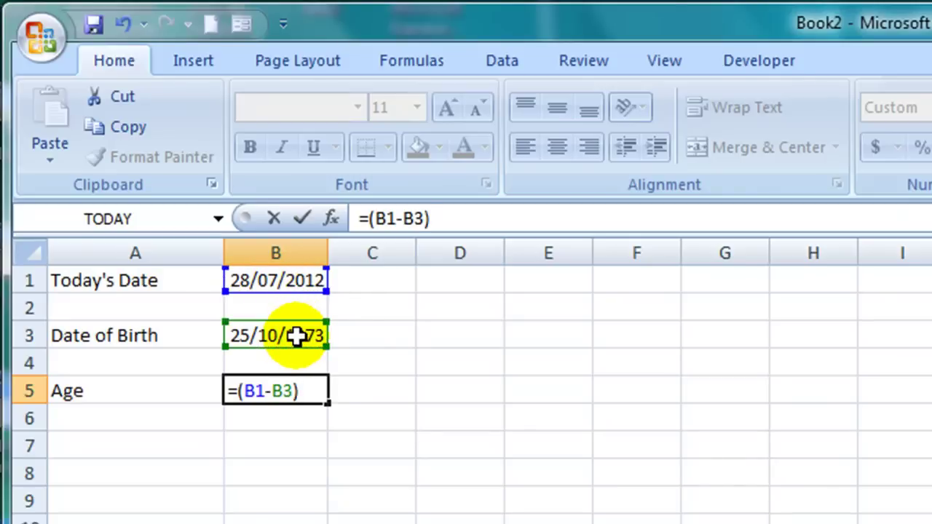
text(/3)
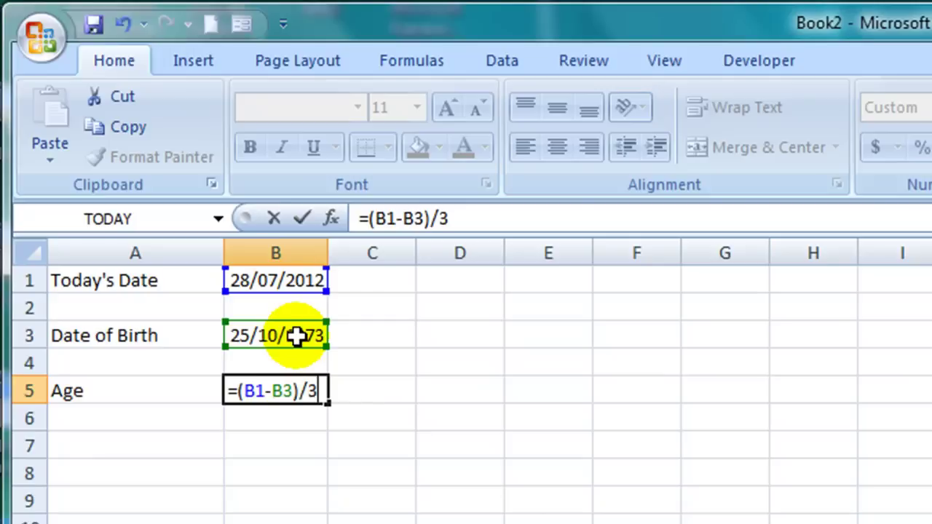
text(65.25)
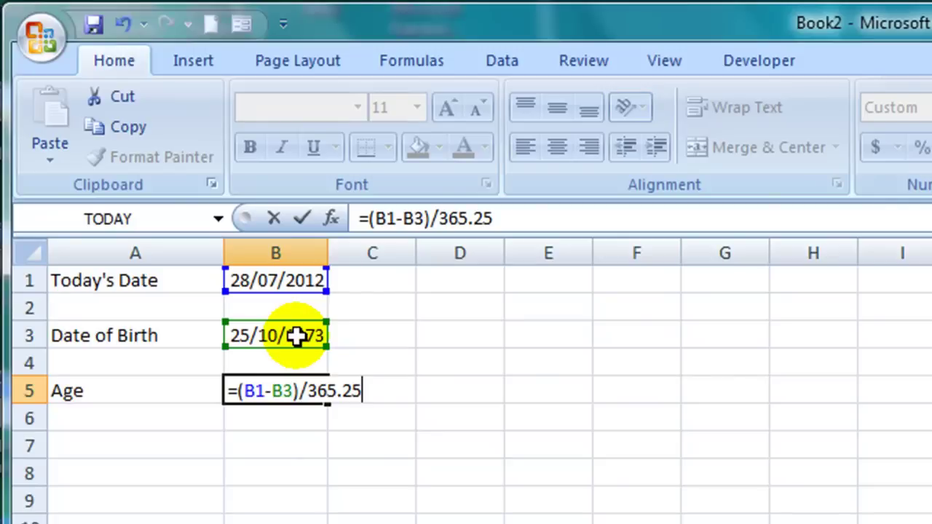
key(Return)
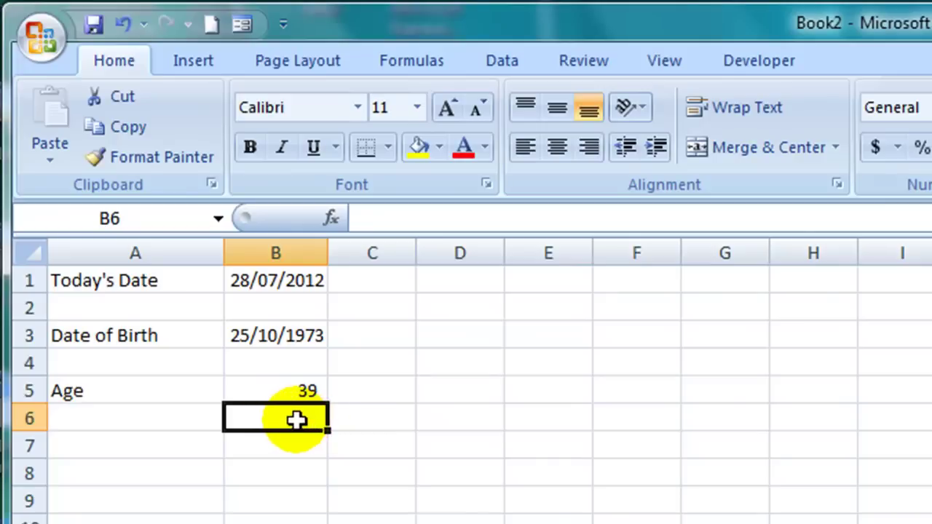
- Add one decimal place to the B5 age so it reads 38.8
click(275, 391)
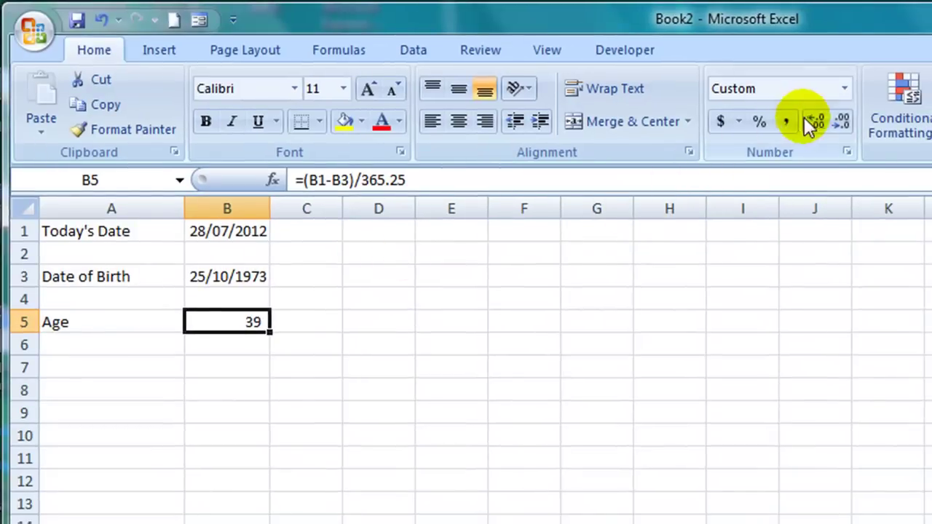
click(816, 121)
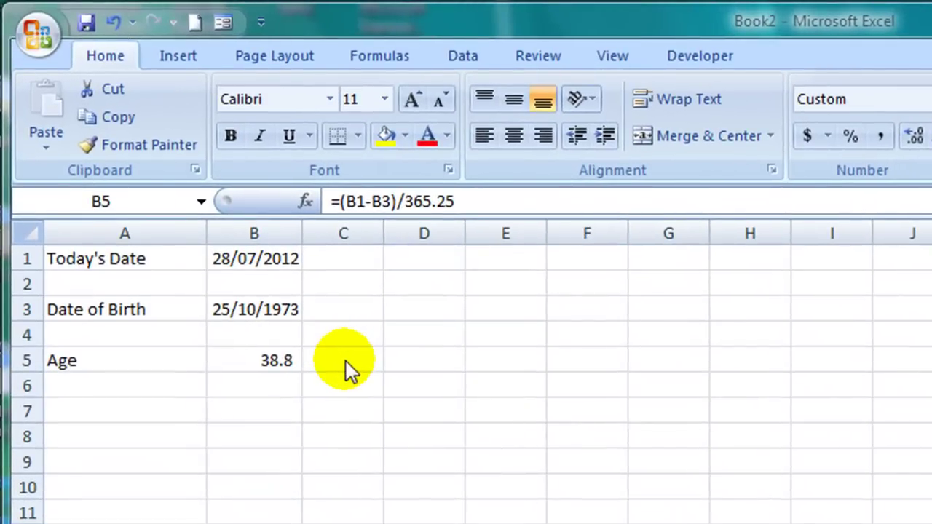
click(350, 362)
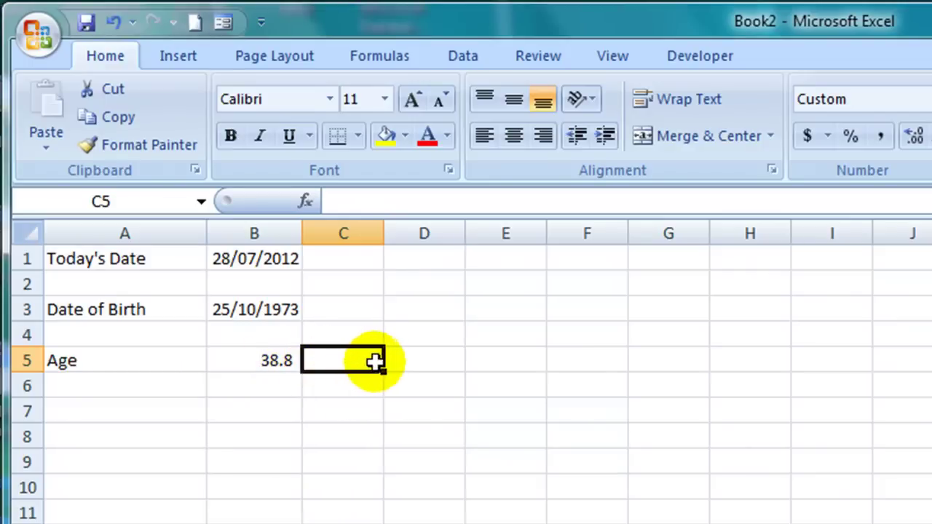
- Enter =ROUNDDOWN(B5,0) in C5 to show the whole-year age 38
text(=ron)
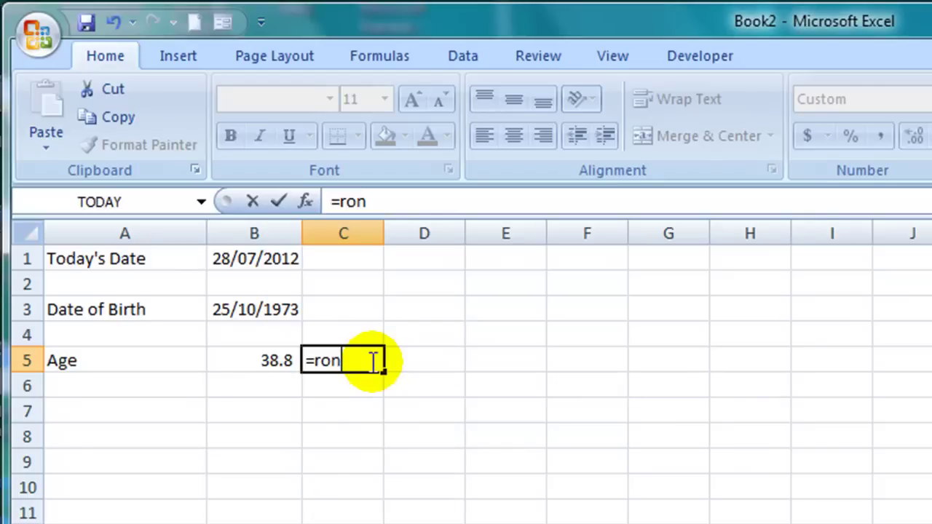
key(BackSpace)
text(un)
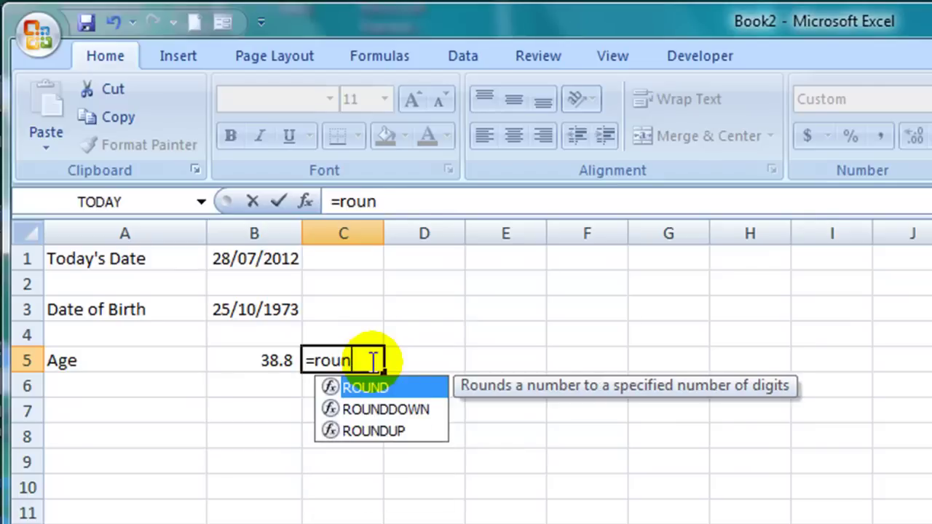
text(ddown()
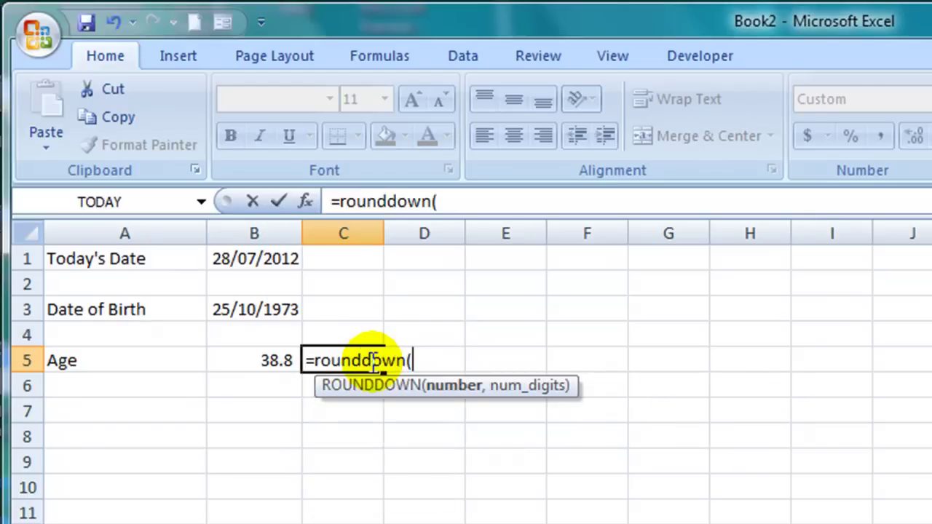
click(247, 360)
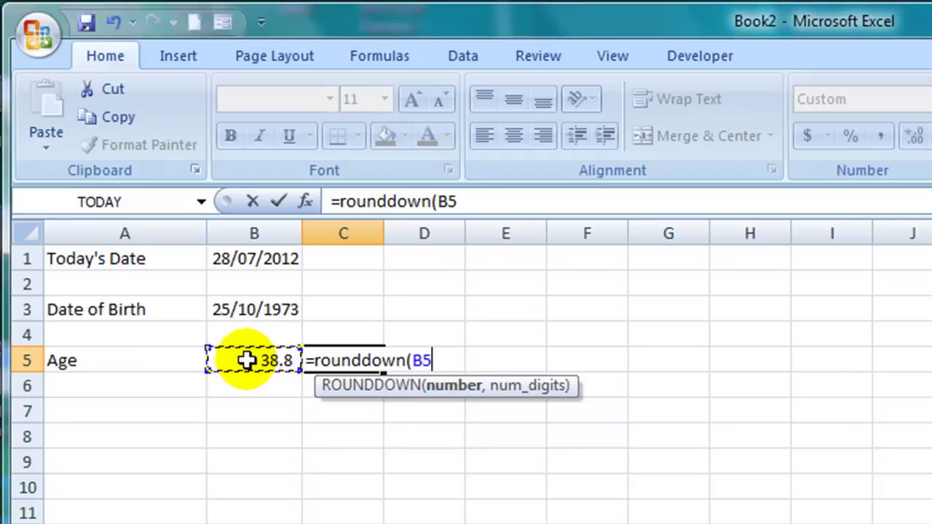
text(,)
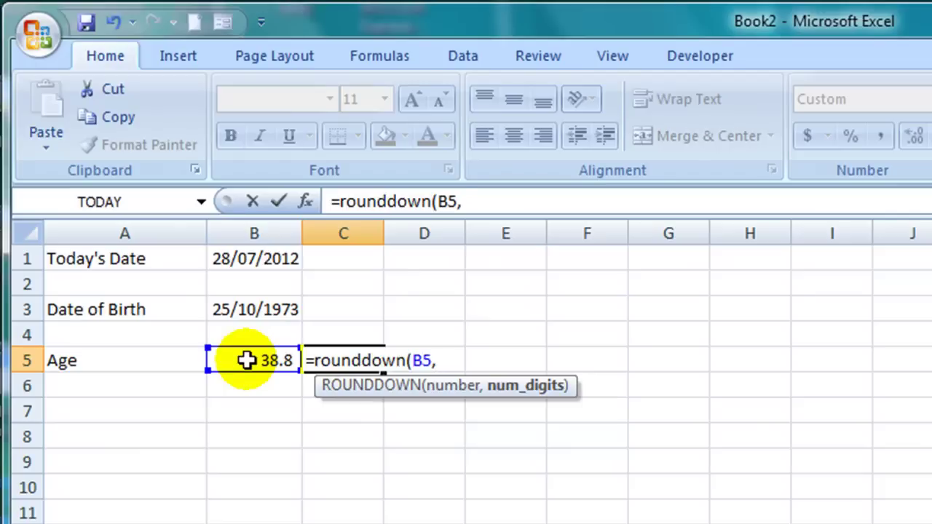
text(0))
key(Return)
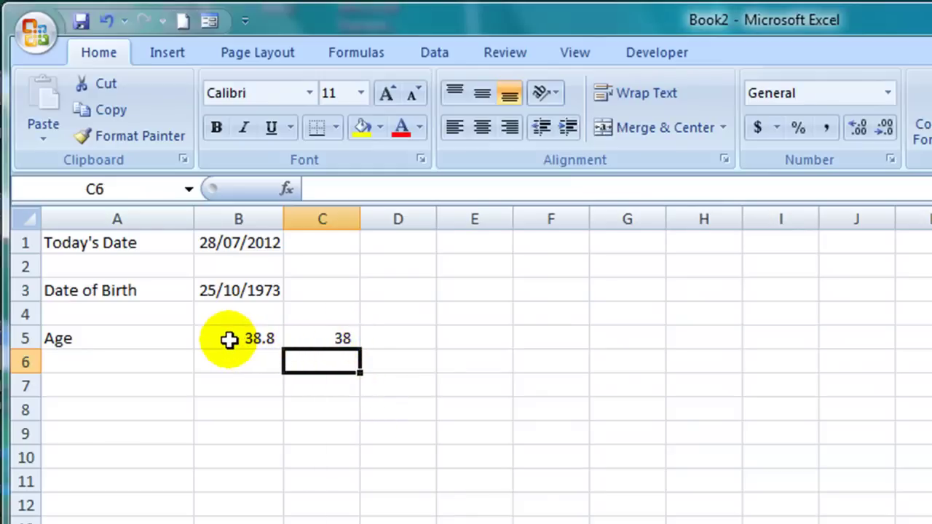
- Change B5's formula to =ROUNDDOWN((B1-B3)/365.25,0), displaying 38.0
click(229, 340)
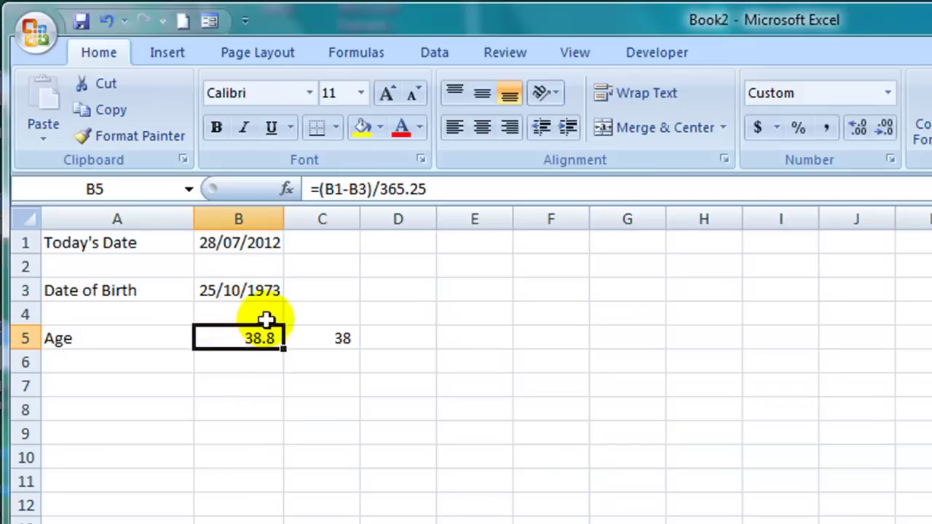
click(319, 189)
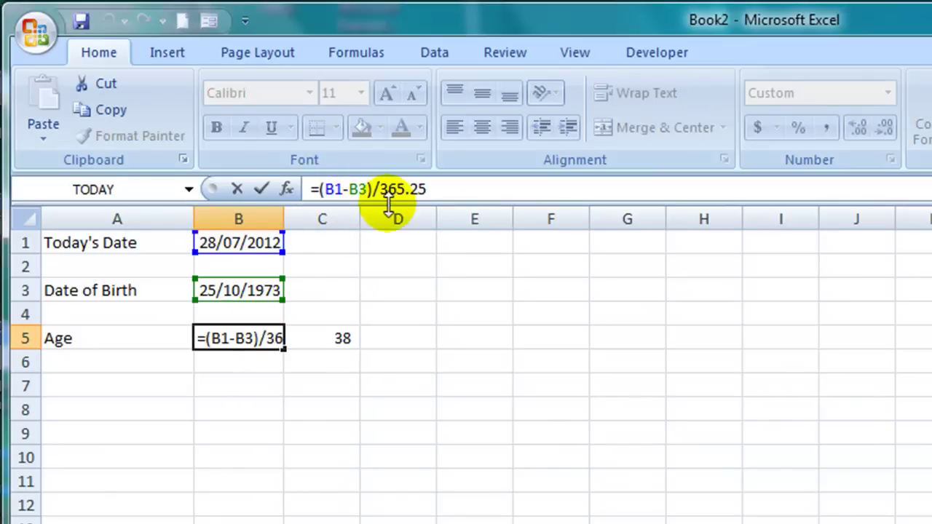
text(rounddown)
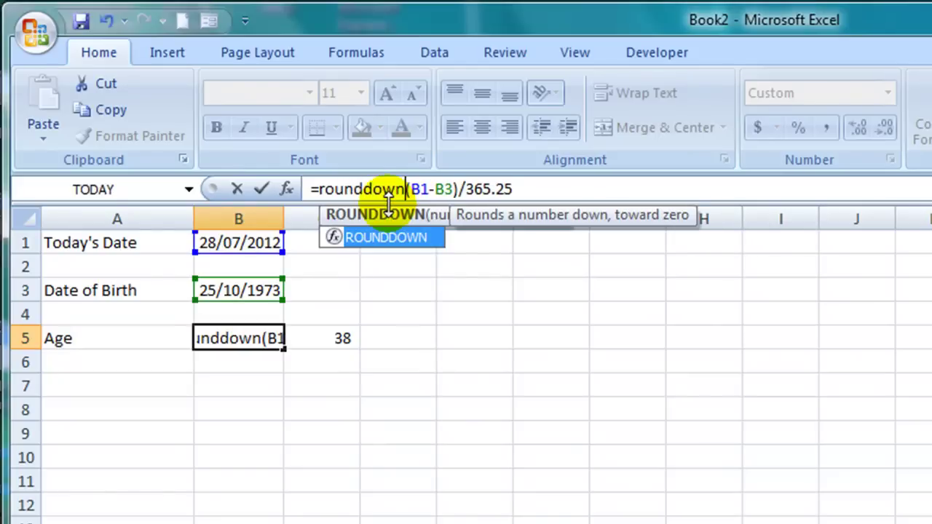
text(()
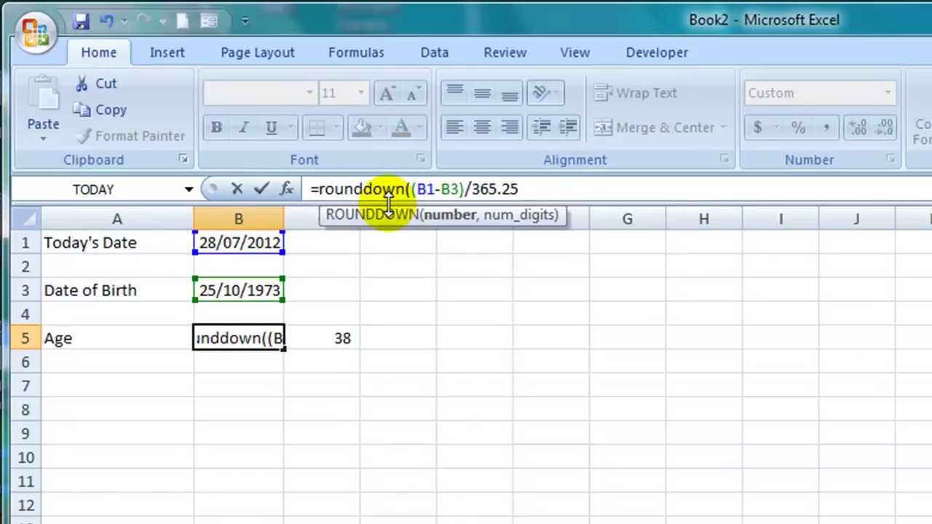
click(406, 191)
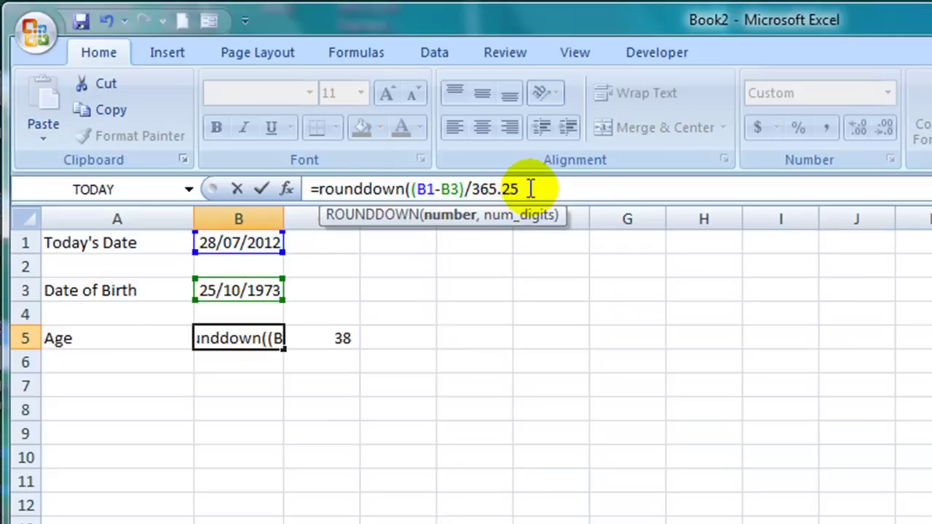
text(,)
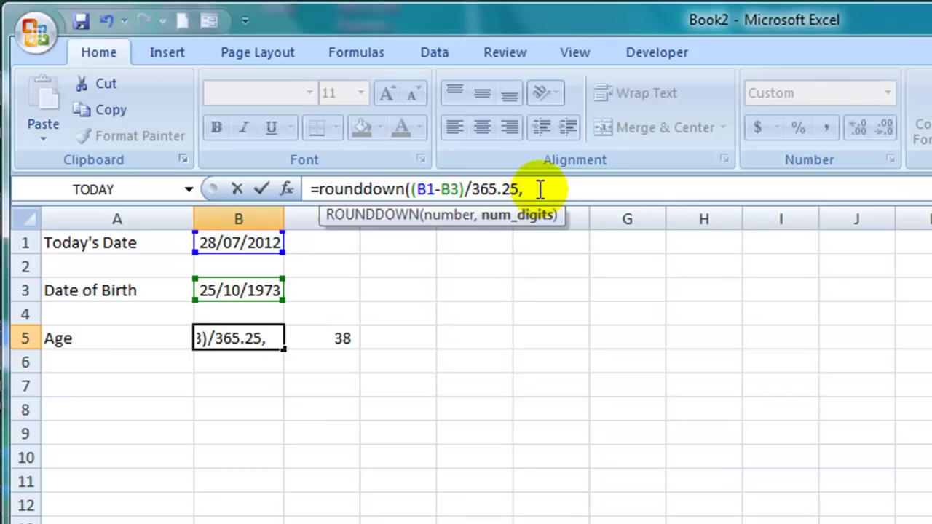
text(0))
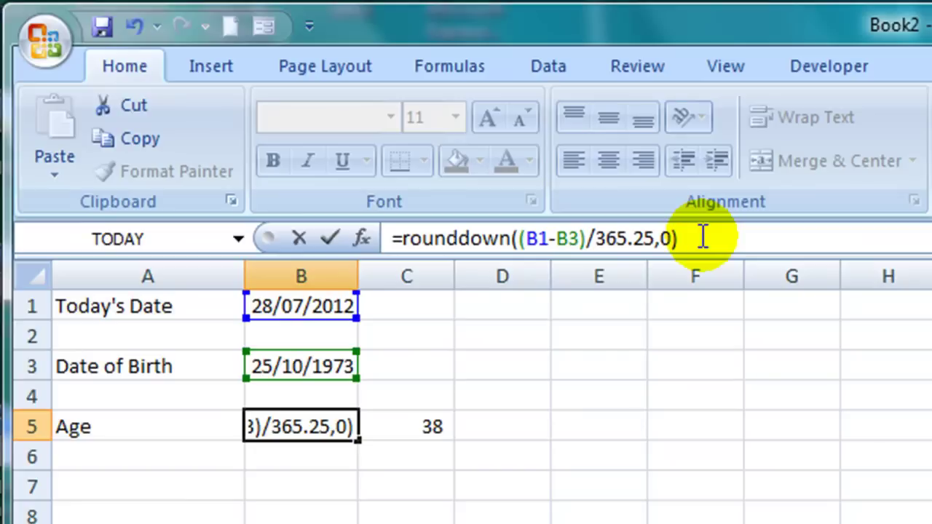
key(Return)
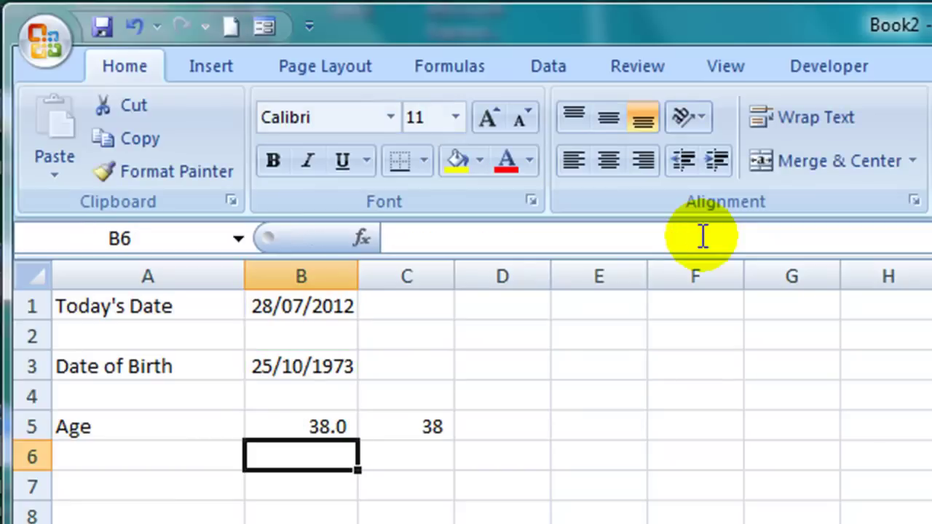
- Remove the decimal place from B5 so the age shows 38
click(294, 425)
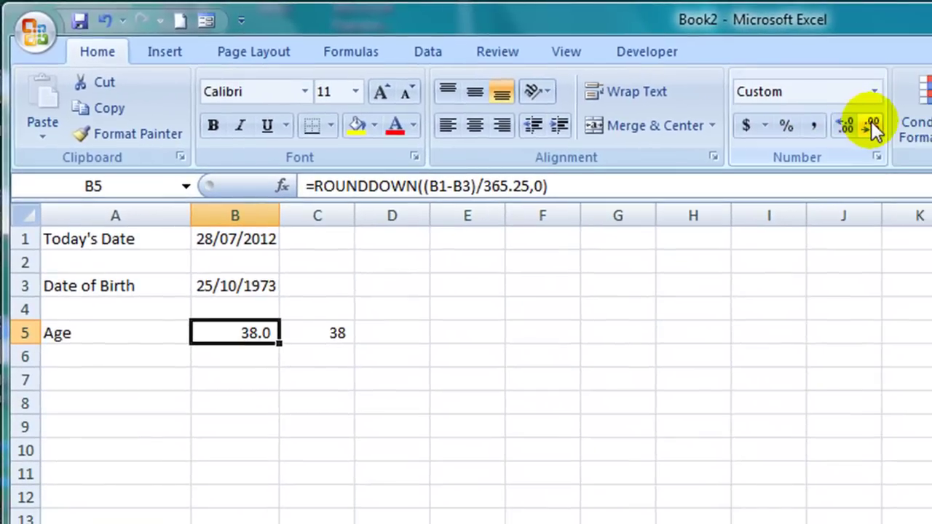
click(870, 121)
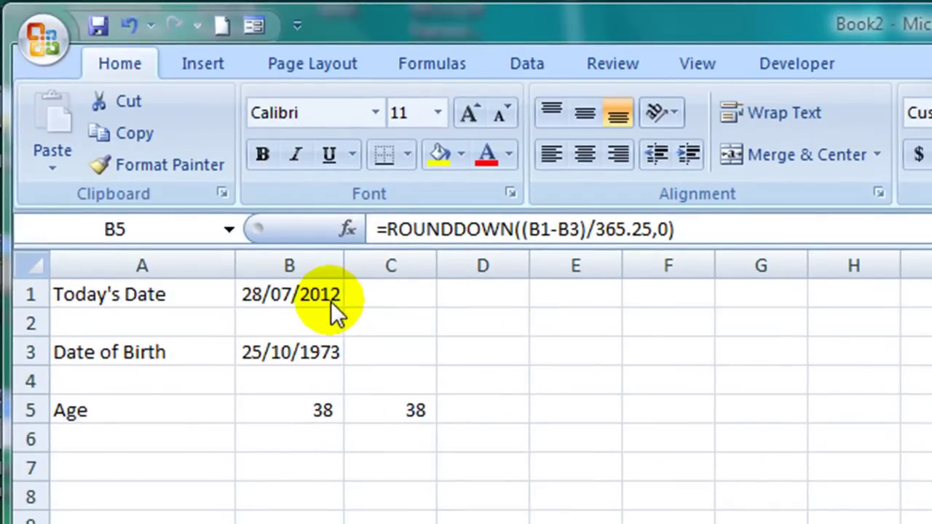
- Replace the fixed date 28/07/2012 in B1 with the formula =TODAY()
click(302, 296)
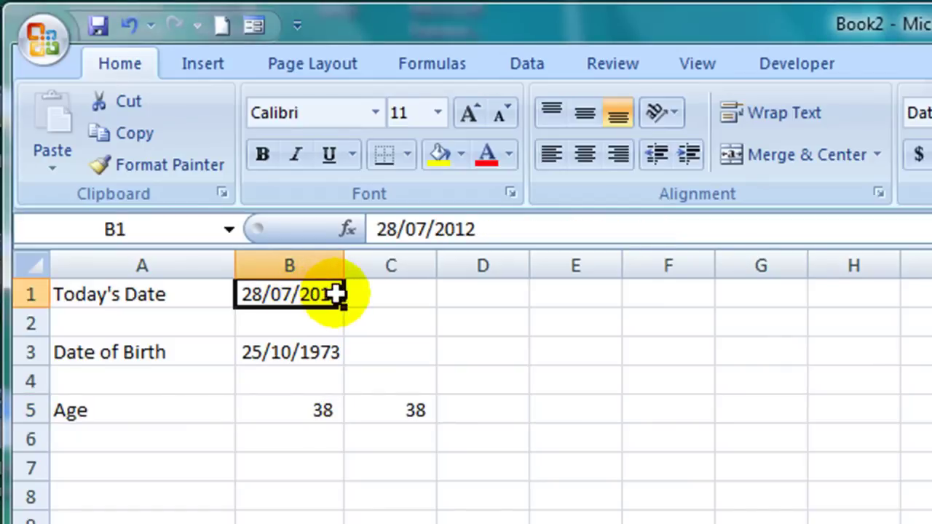
key(Delete)
double_click(334, 294)
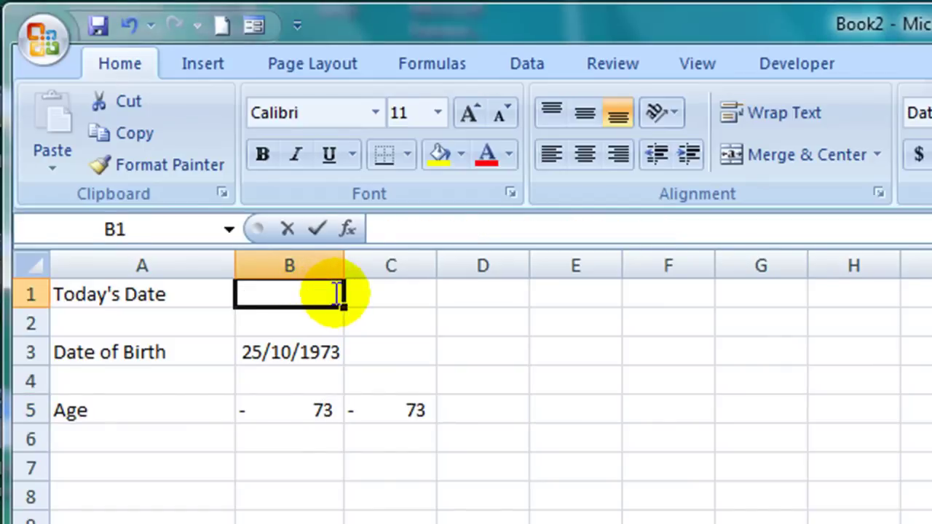
text(=today())
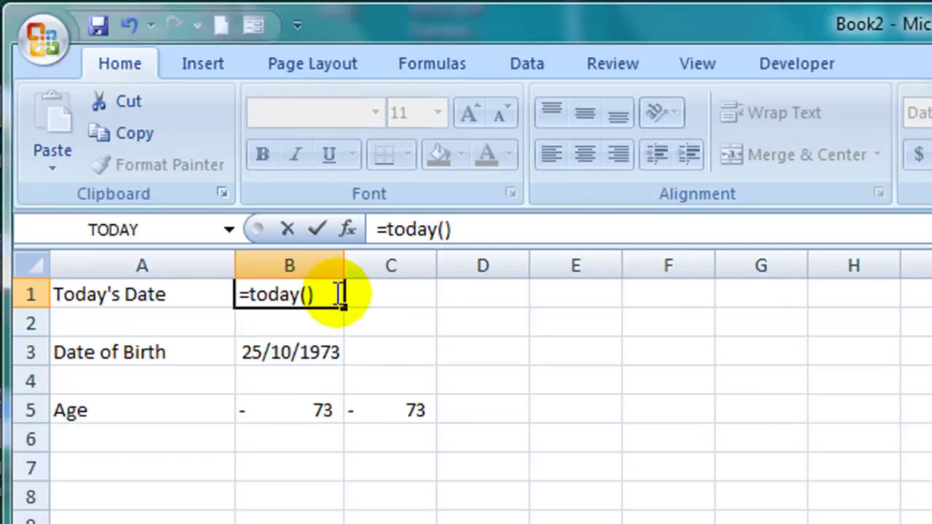
key(Return)
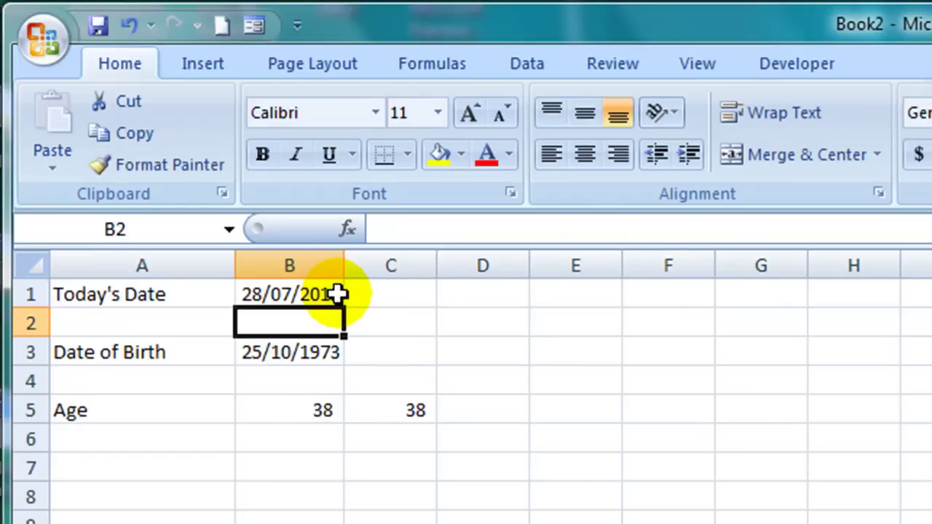
- Swap the B1 reference in B5's age formula for TODAY(), still showing 38
click(275, 410)
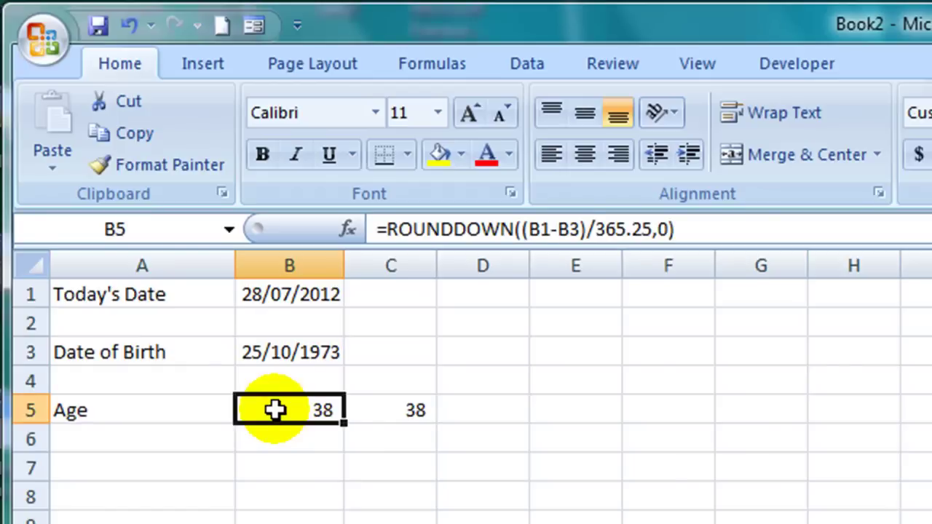
click(530, 230)
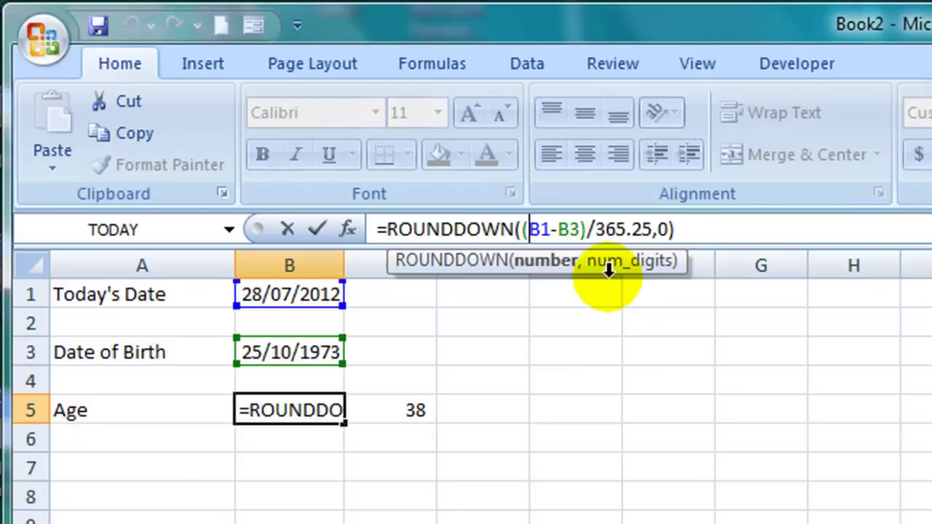
key(Delete)
key(Delete)
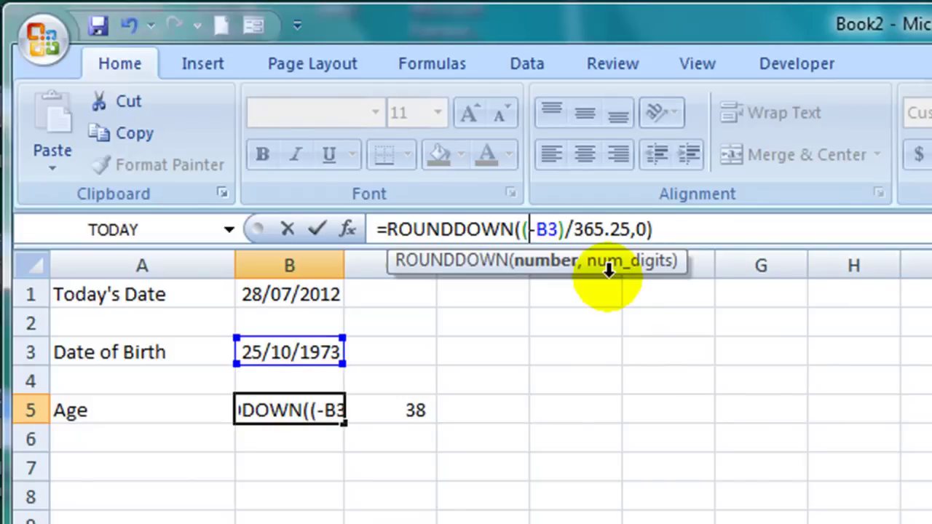
text(today()
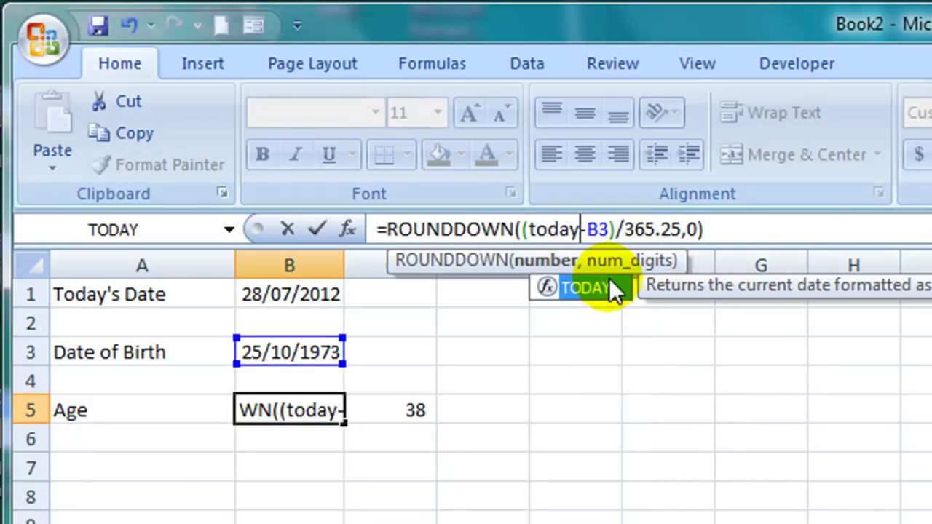
text())
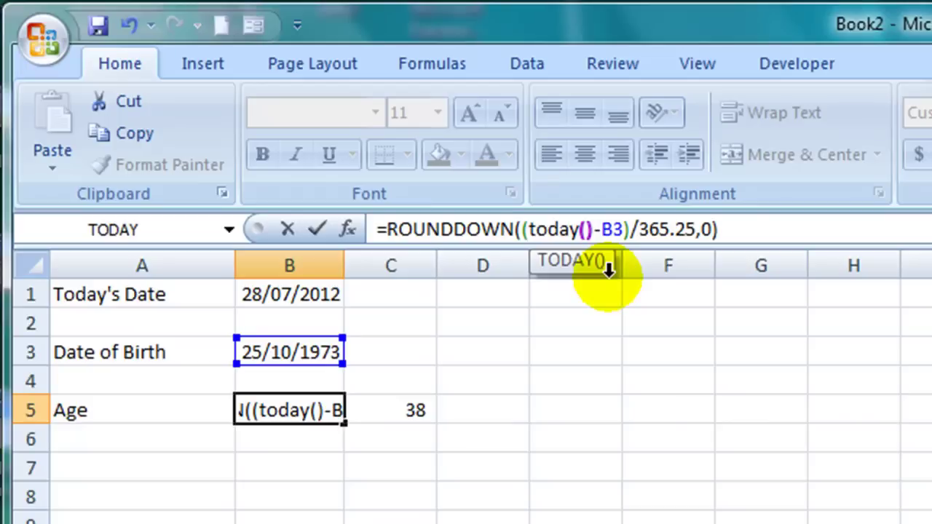
key(Return)
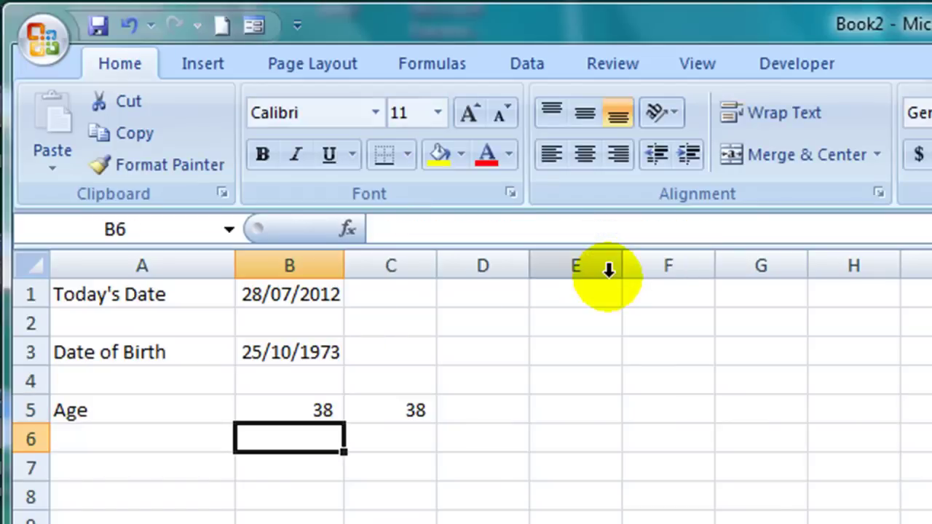